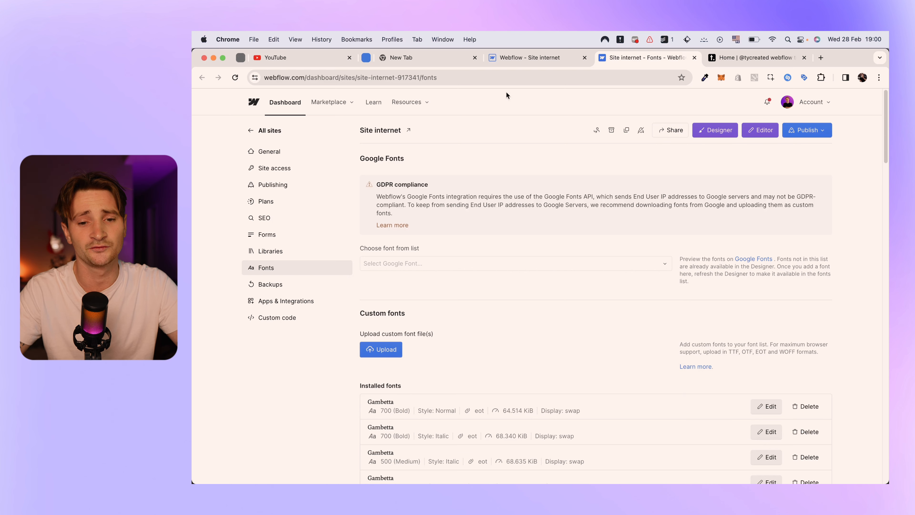
# - Examine the feature sections and the speaker lineup on the published conference site
pyautogui.click(517, 59)
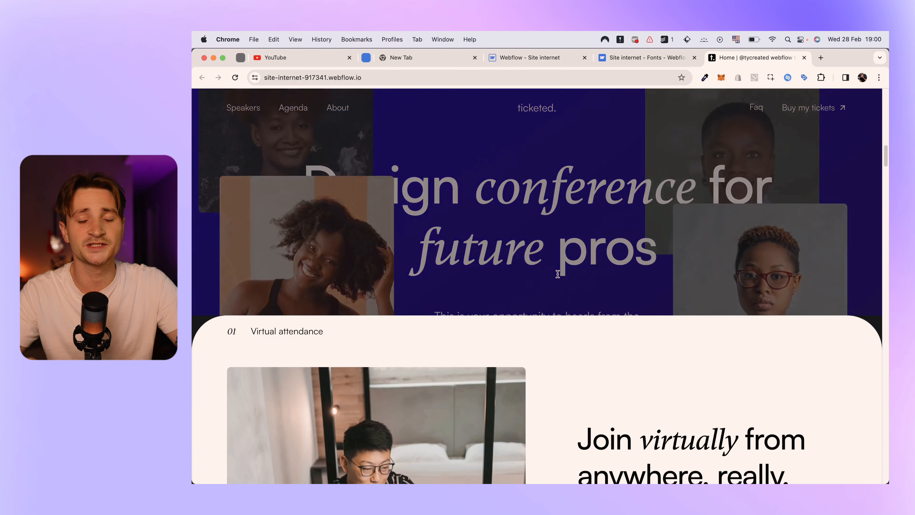
pyautogui.scroll(-10, 558, 275)
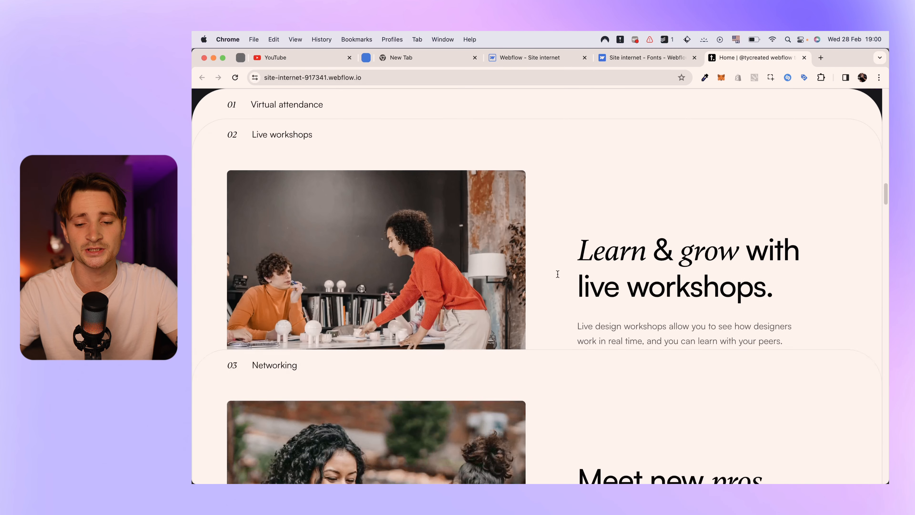
pyautogui.scroll(-15, 558, 274)
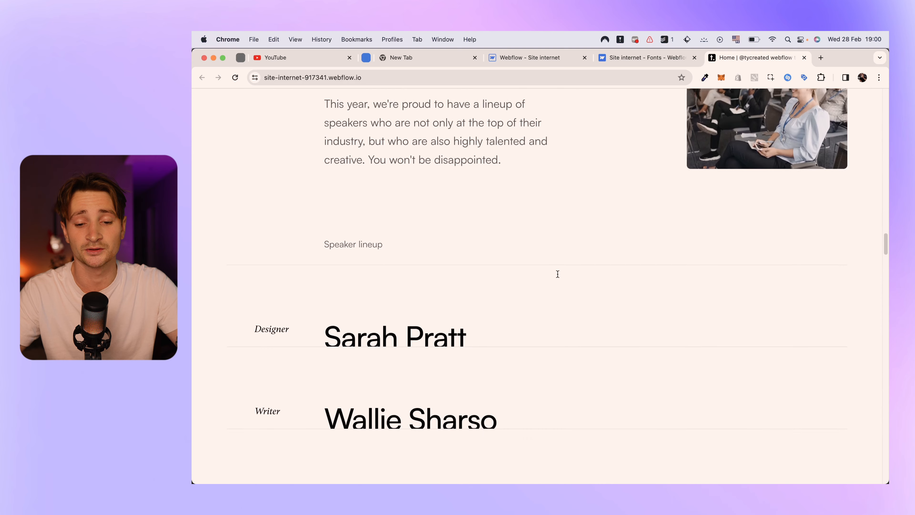
pyautogui.scroll(-1, 558, 274)
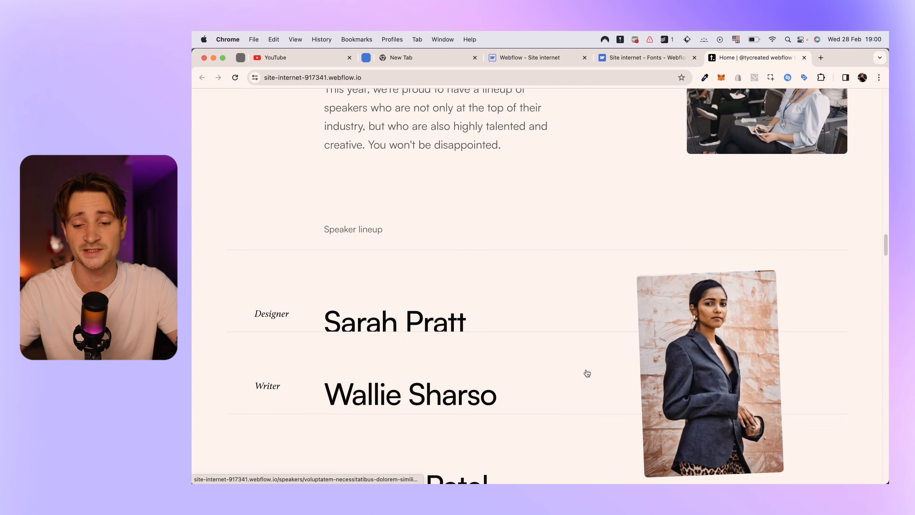
# - Return to the Webflow Designer and expand the speaker collection item's image-portrait block down to its portrait-background image
pyautogui.click(526, 57)
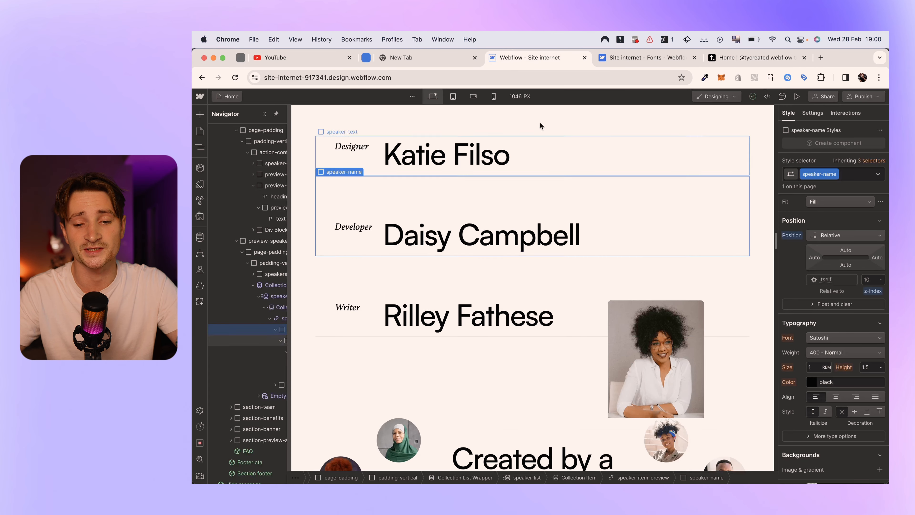
pyautogui.scroll(1, 269, 342)
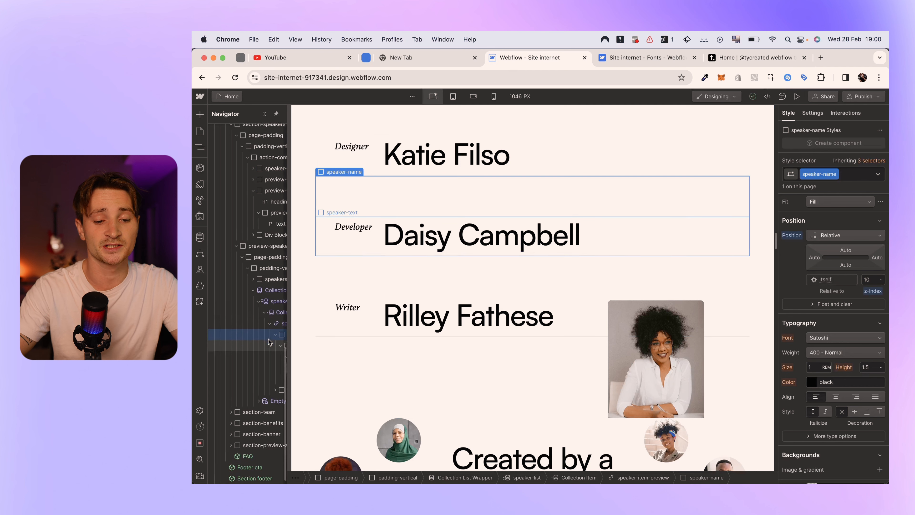
pyautogui.hscroll(3, 269, 342)
pyautogui.scroll(-1, 252, 346)
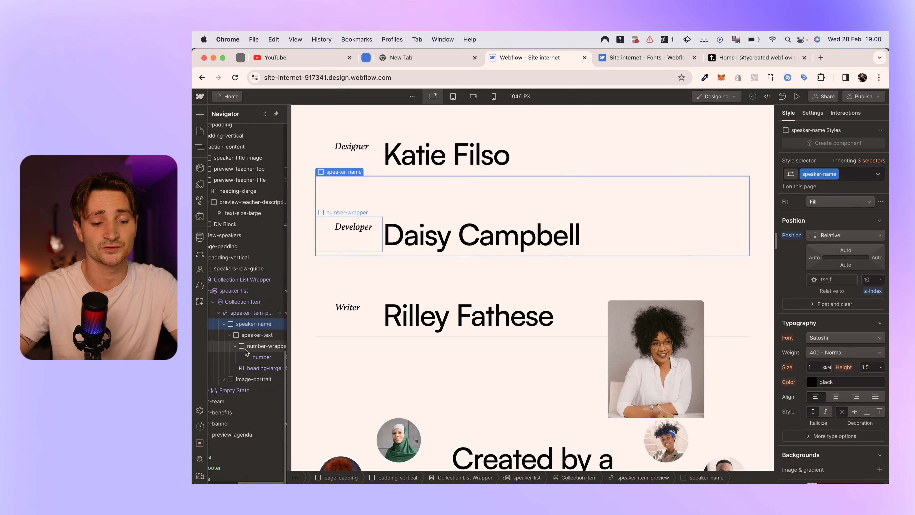
pyautogui.click(236, 382)
pyautogui.click(224, 379)
pyautogui.click(236, 391)
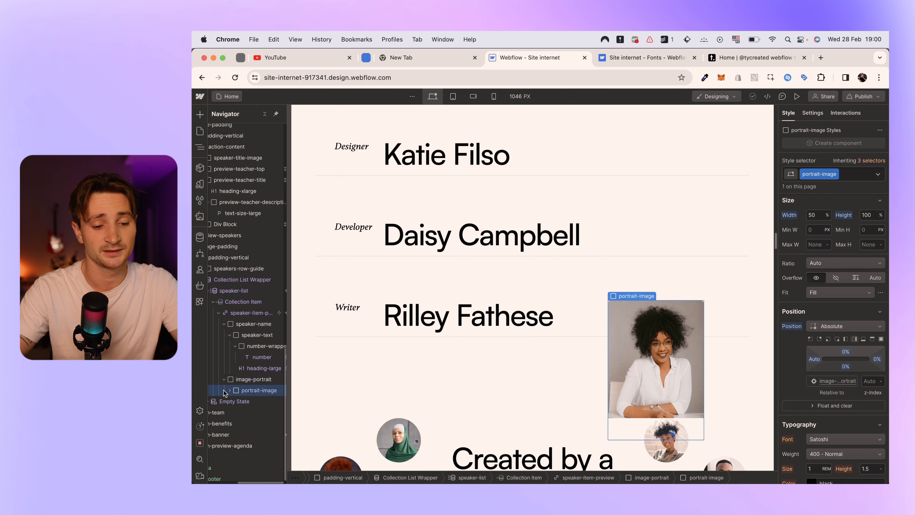
pyautogui.click(229, 391)
pyautogui.click(242, 403)
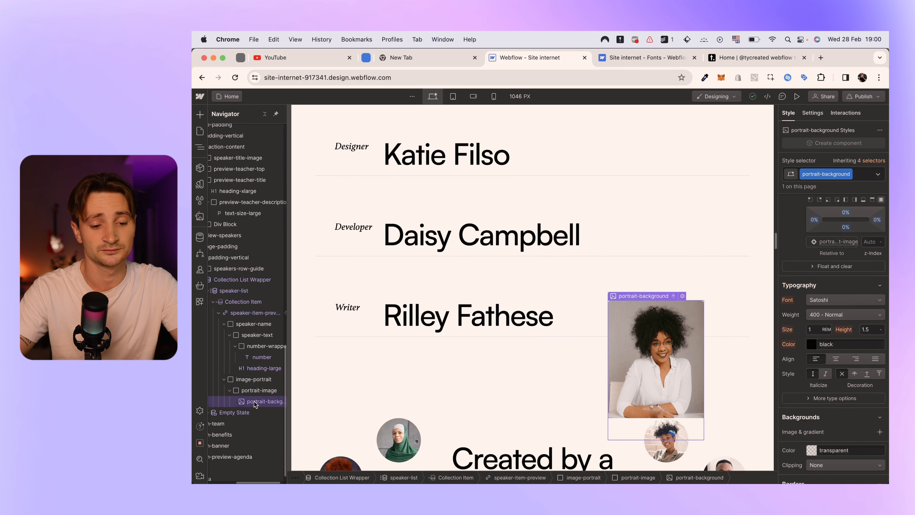
# - Review the first entry of the Speakers CMS collection, including its portrait and bio fields, and return to the page
pyautogui.click(199, 237)
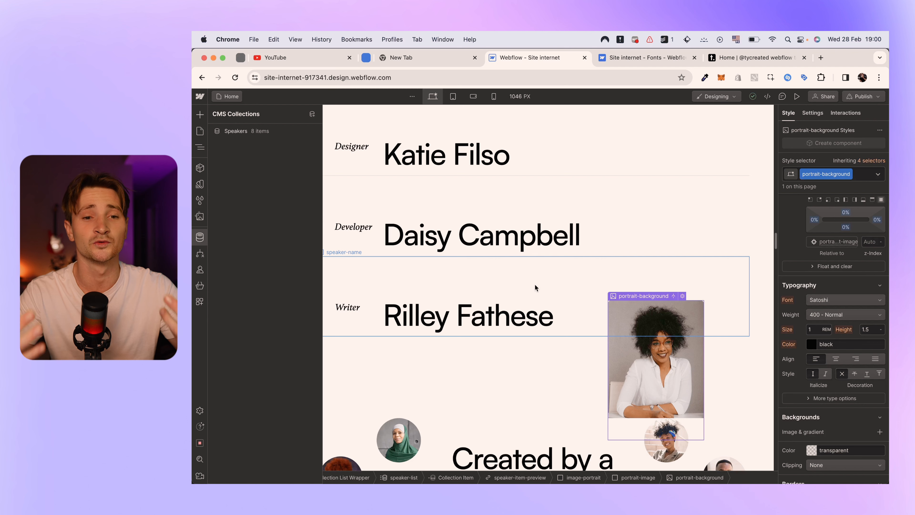
pyautogui.click(262, 132)
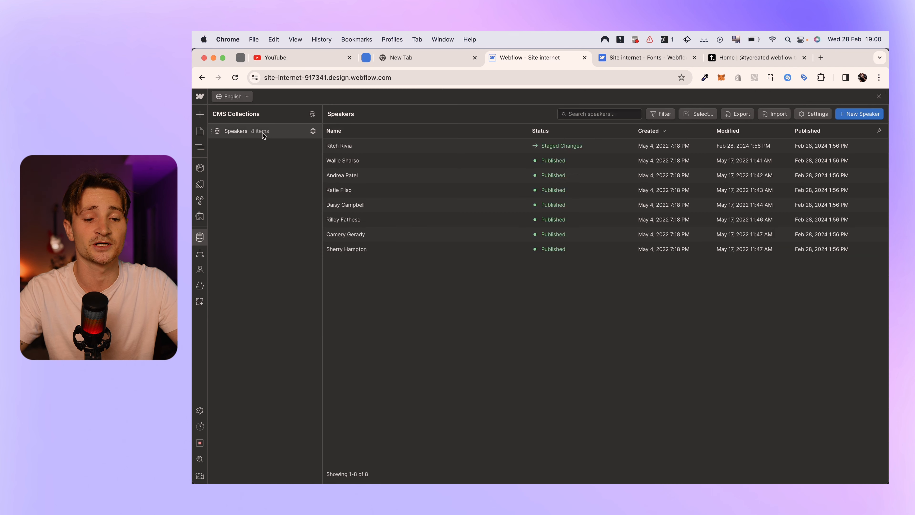
pyautogui.click(335, 146)
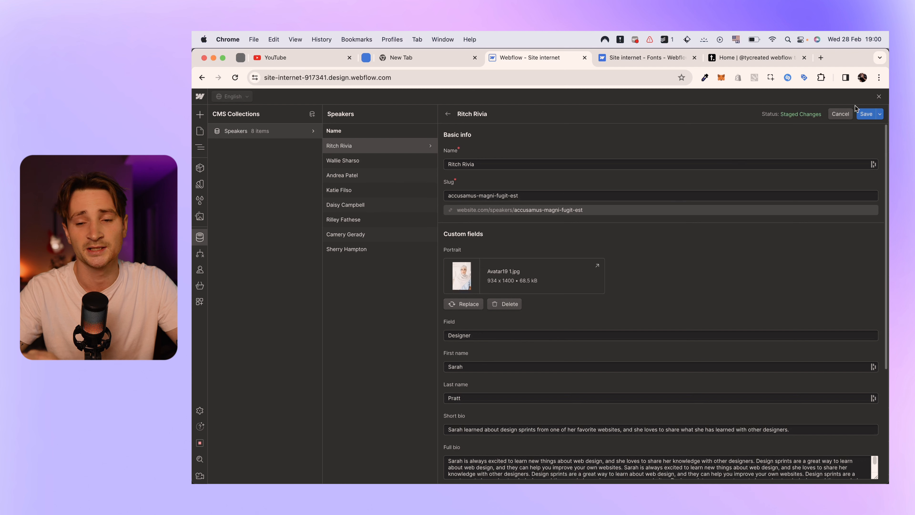
pyautogui.click(879, 96)
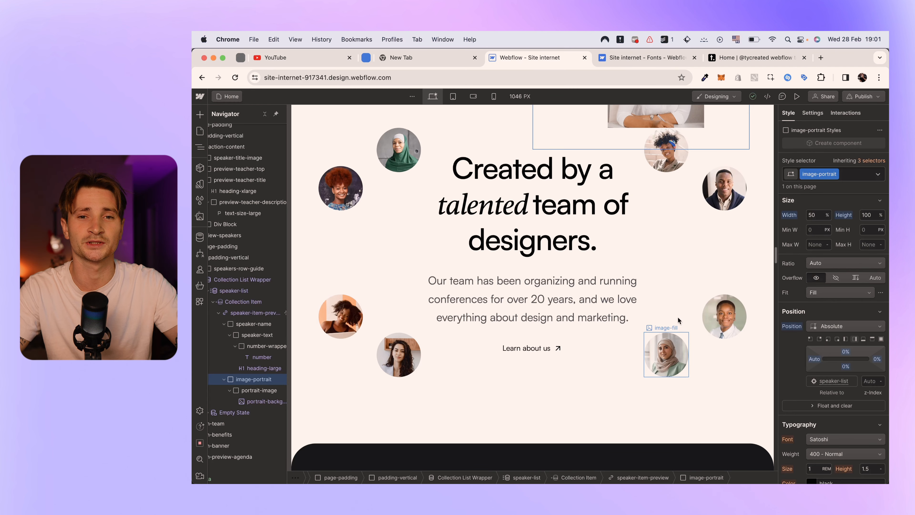
# - Delete the "Footer cta" component instance with "Attend virtually with" near the end of the home page
pyautogui.scroll(-2, 678, 316)
pyautogui.scroll(-8, 678, 318)
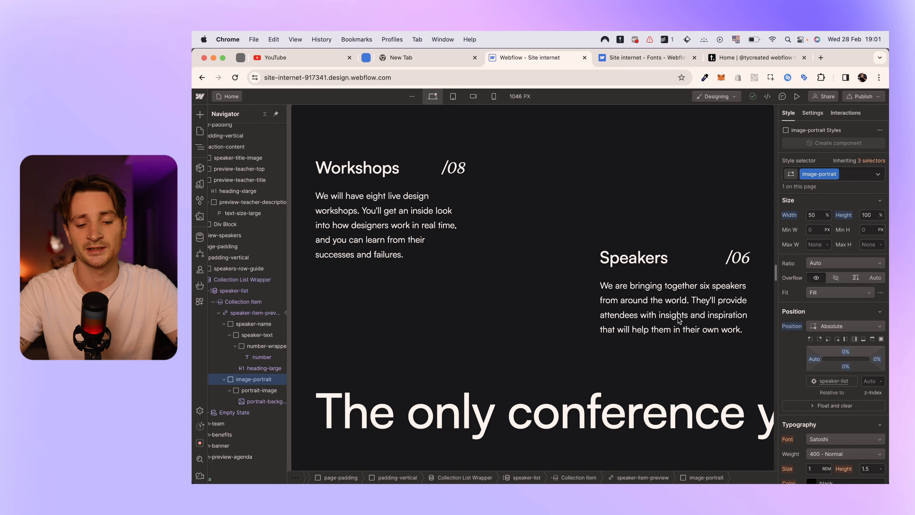
pyautogui.scroll(-6, 678, 319)
pyautogui.scroll(-20, 612, 274)
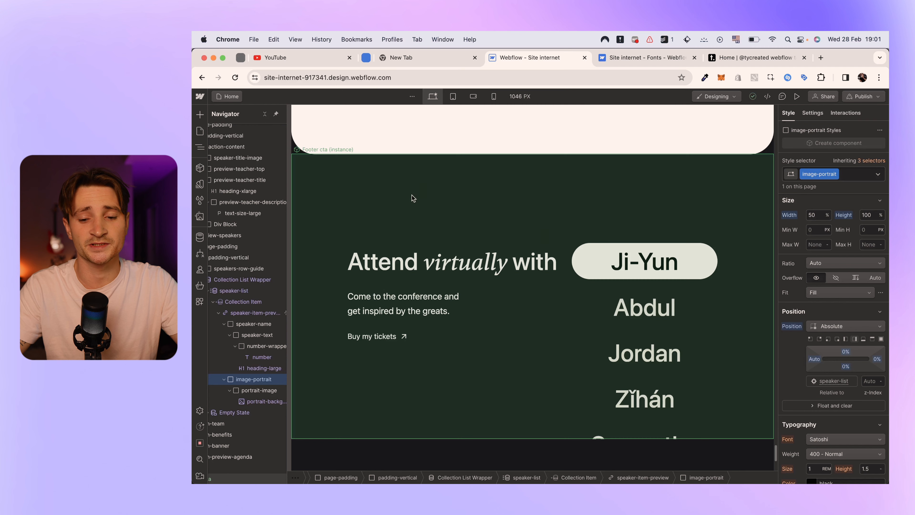
pyautogui.click(534, 236)
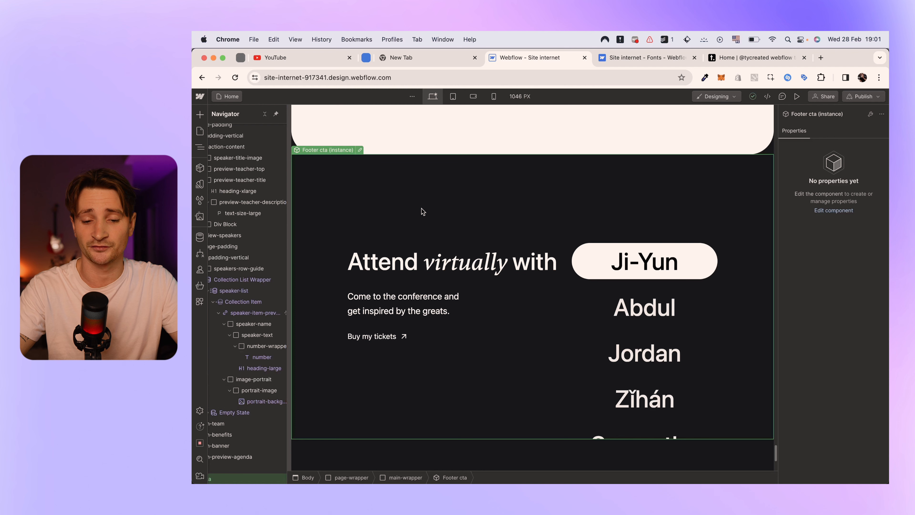
pyautogui.press('Delete')
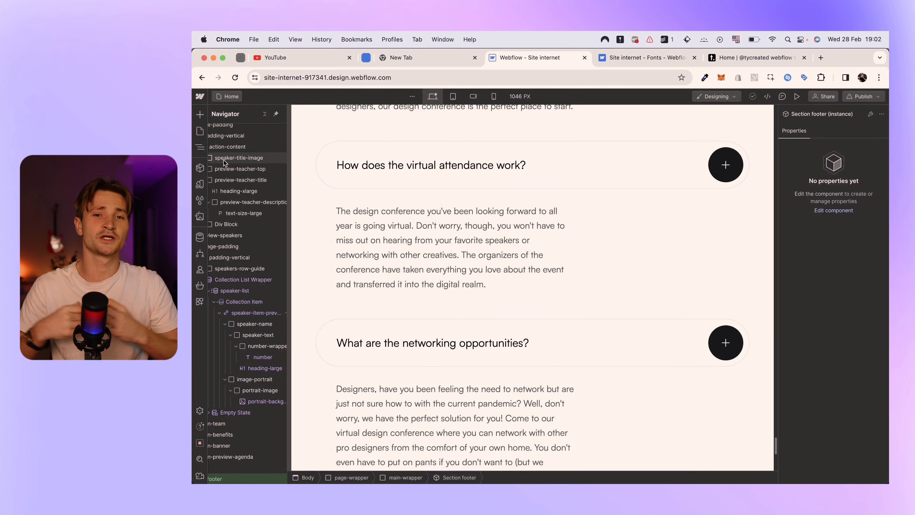
# - Open Webflow's online catalogue of layout libraries from the Designer and look through the available component libraries
pyautogui.click(200, 114)
pyautogui.scroll(10, 251, 279)
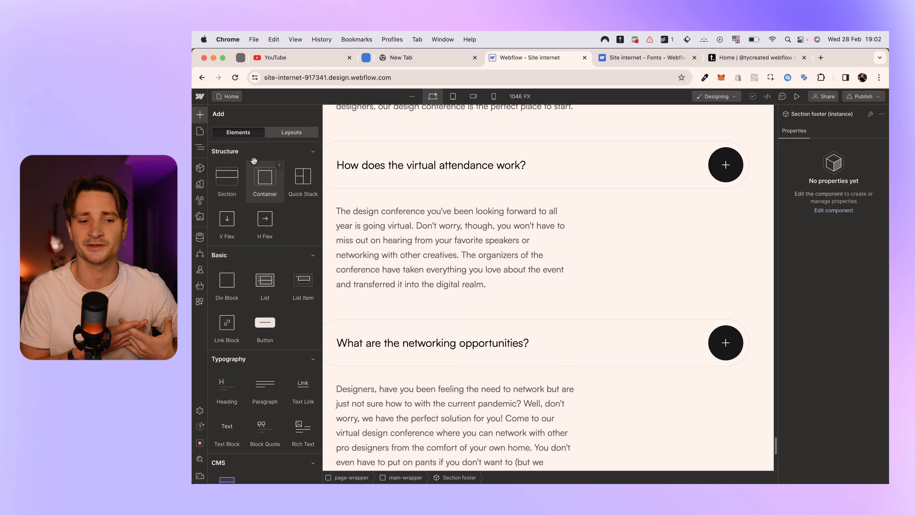
pyautogui.click(289, 138)
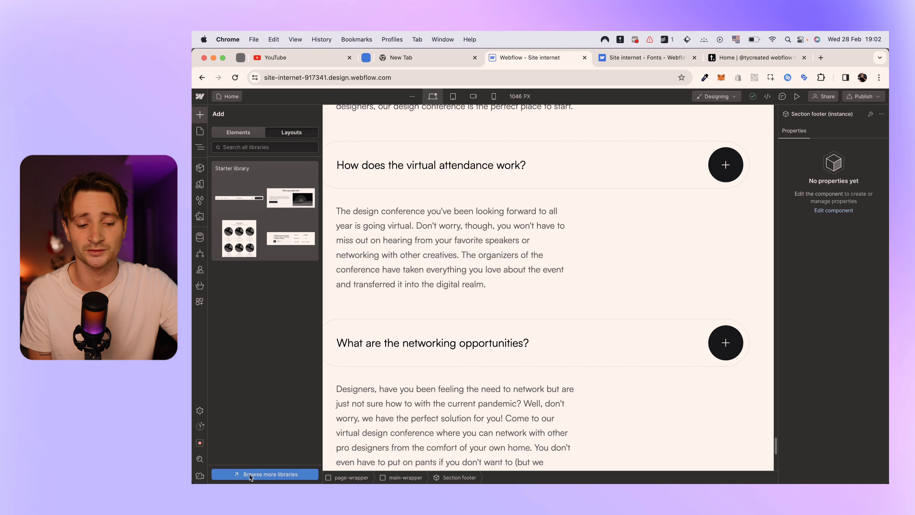
pyautogui.click(264, 476)
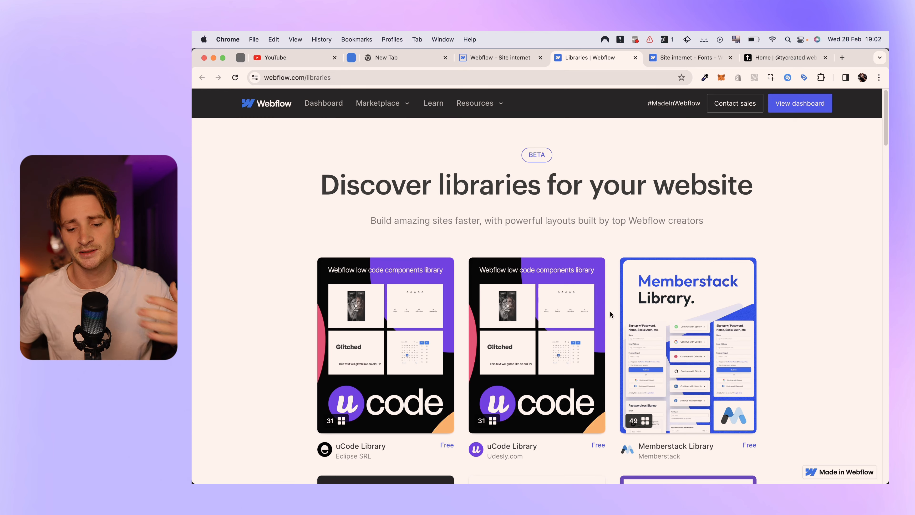
pyautogui.scroll(-2, 610, 312)
pyautogui.scroll(-10, 610, 311)
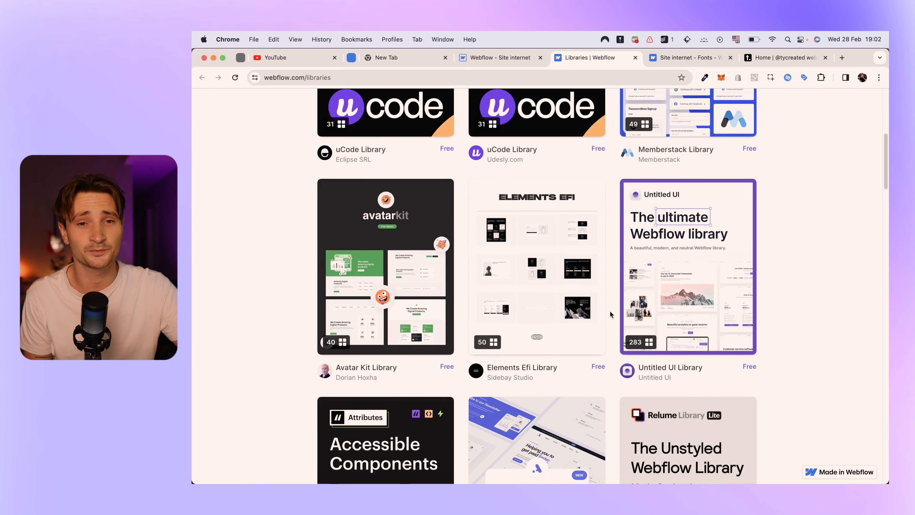
pyautogui.scroll(-2, 610, 315)
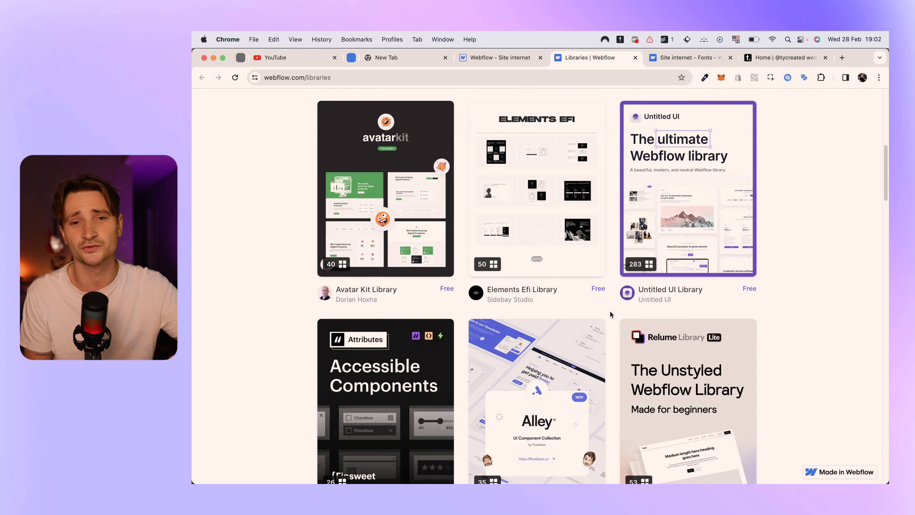
pyautogui.scroll(-14, 610, 311)
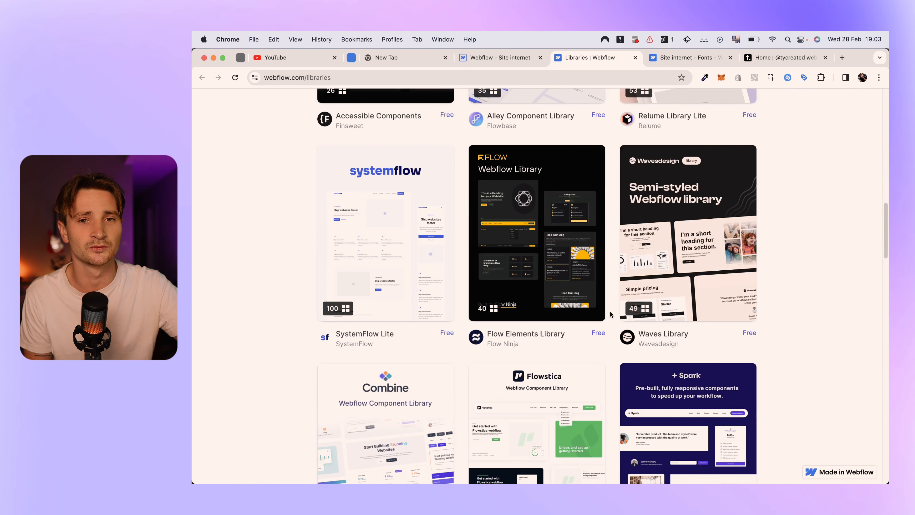
pyautogui.scroll(-5, 610, 315)
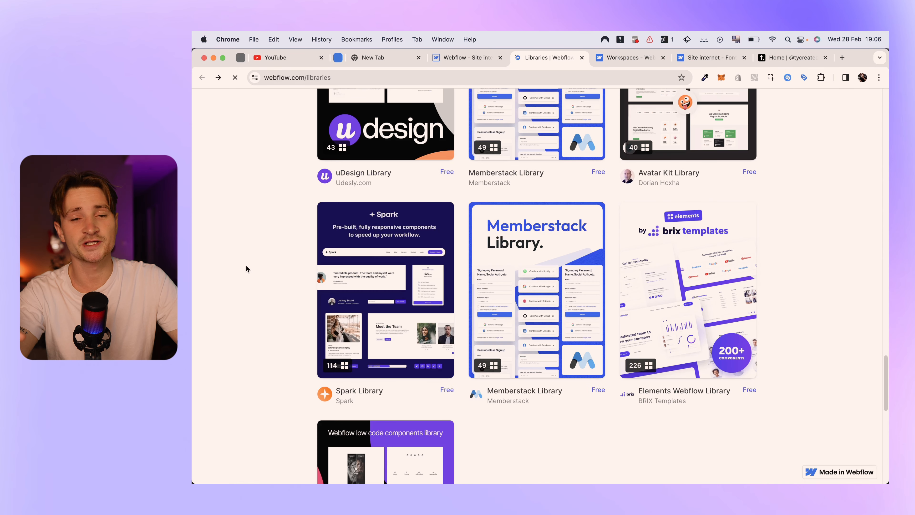
# - Install the Elements Webflow Library by BRIX Templates on the "Site internet" site in the Rivia workspace
pyautogui.click(717, 279)
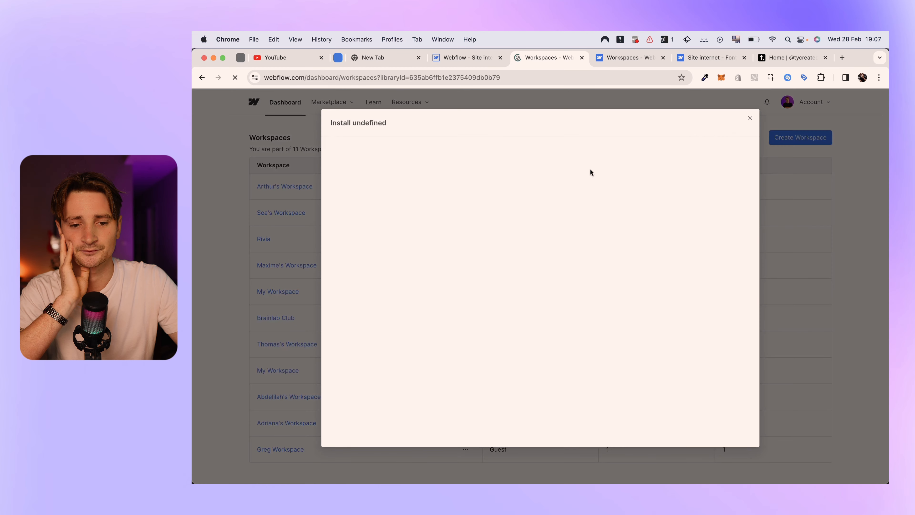
pyautogui.click(343, 163)
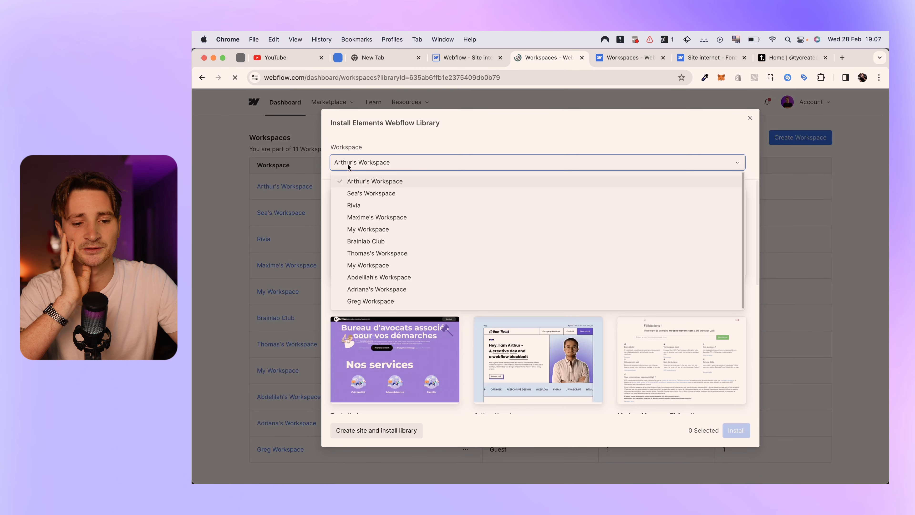
pyautogui.click(370, 208)
pyautogui.click(395, 231)
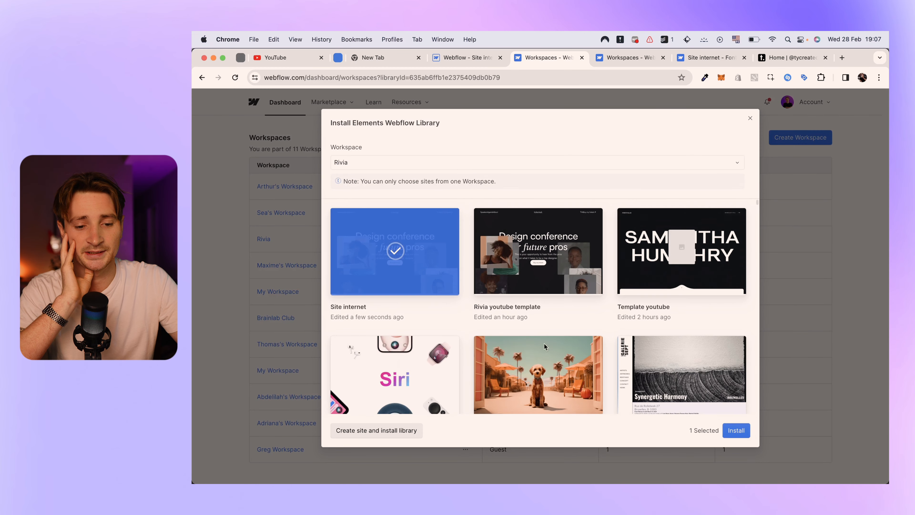
pyautogui.click(735, 430)
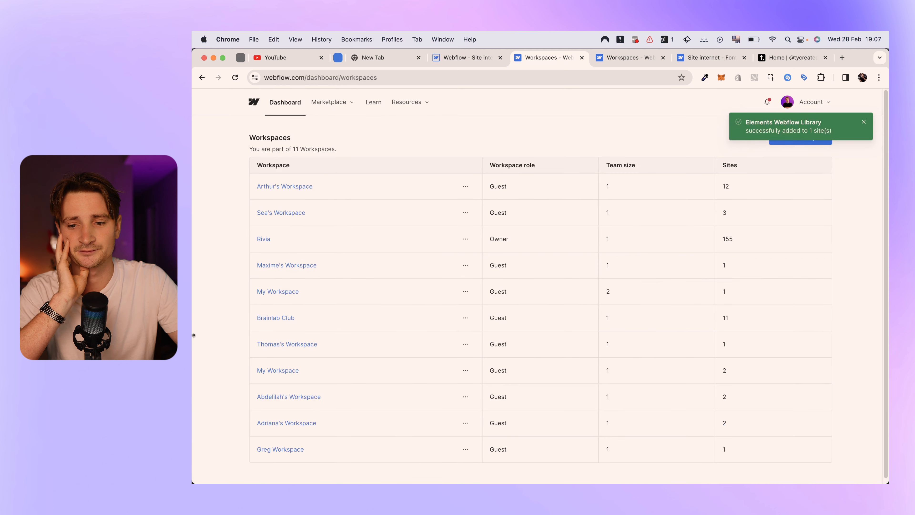
# - Reload the Designer and add the CTA v2 layout from the Elements Webflow Library to the home page
pyautogui.click(436, 58)
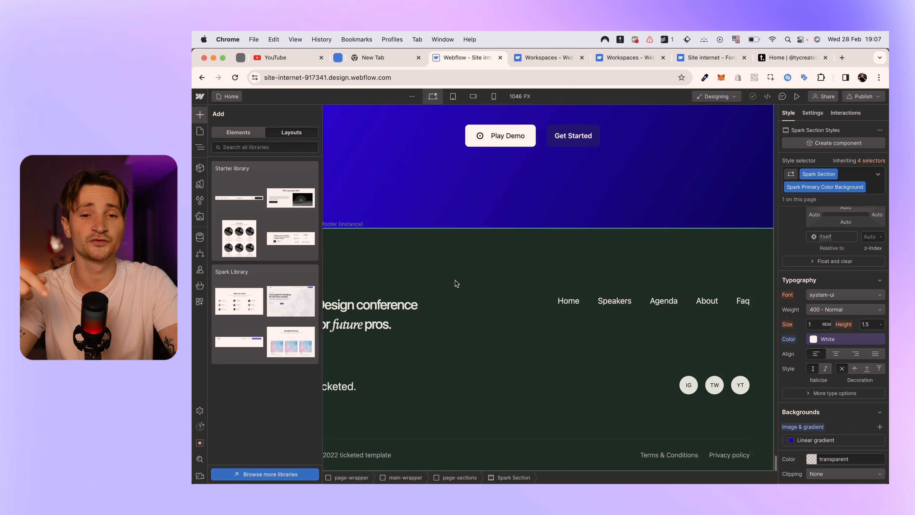
pyautogui.press('super+r')
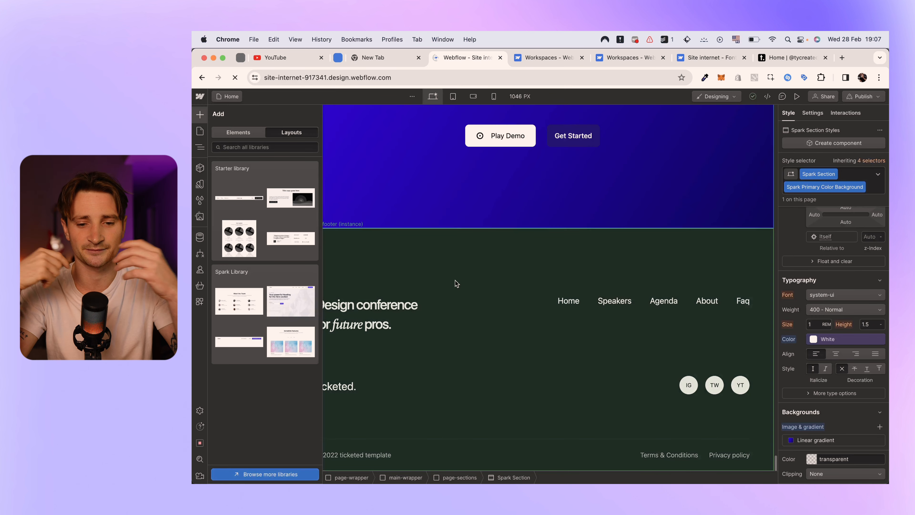
pyautogui.moveTo(242, 380)
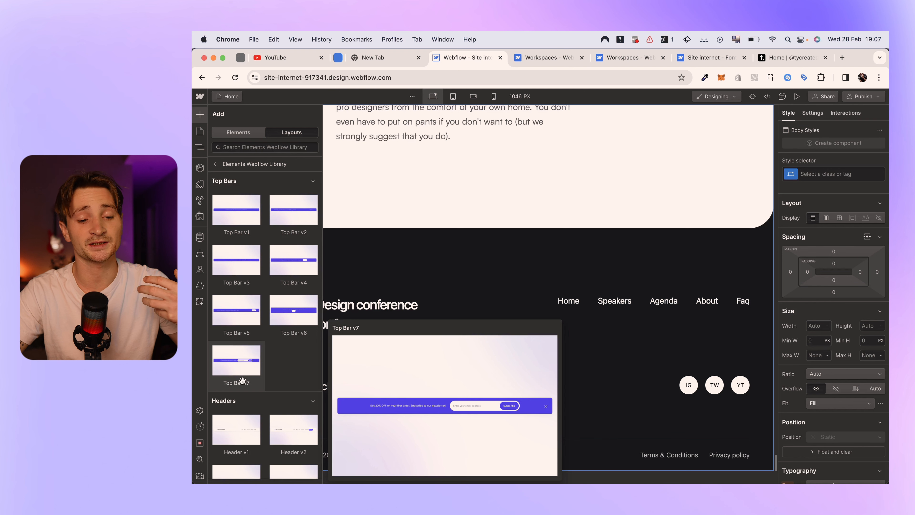
pyautogui.scroll(-10, 242, 381)
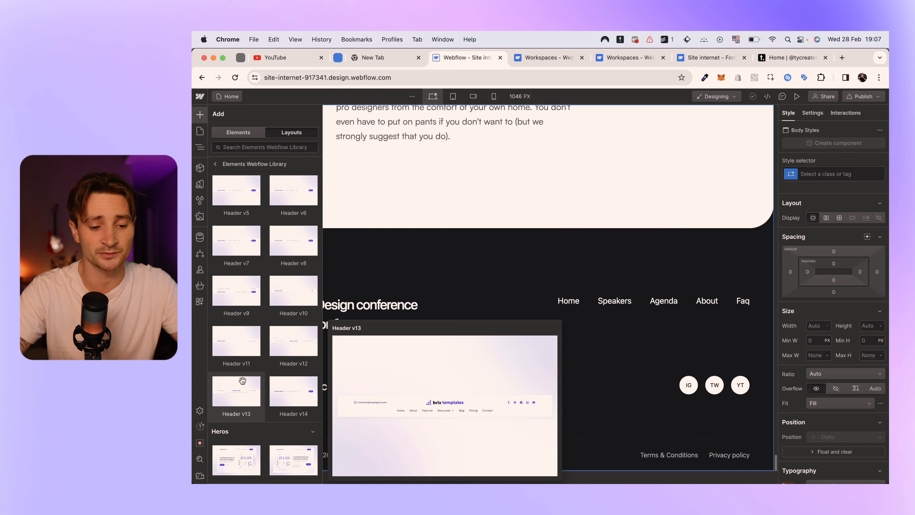
pyautogui.scroll(-10, 242, 381)
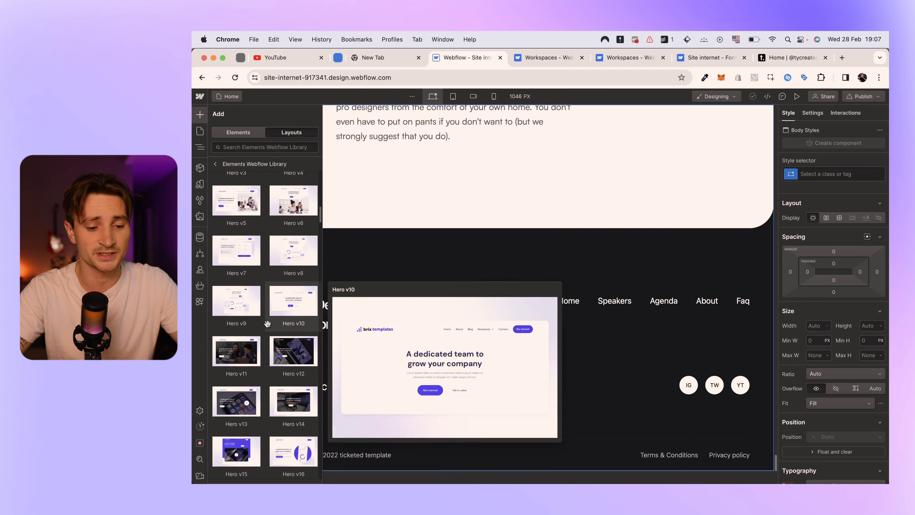
pyautogui.scroll(-15, 268, 323)
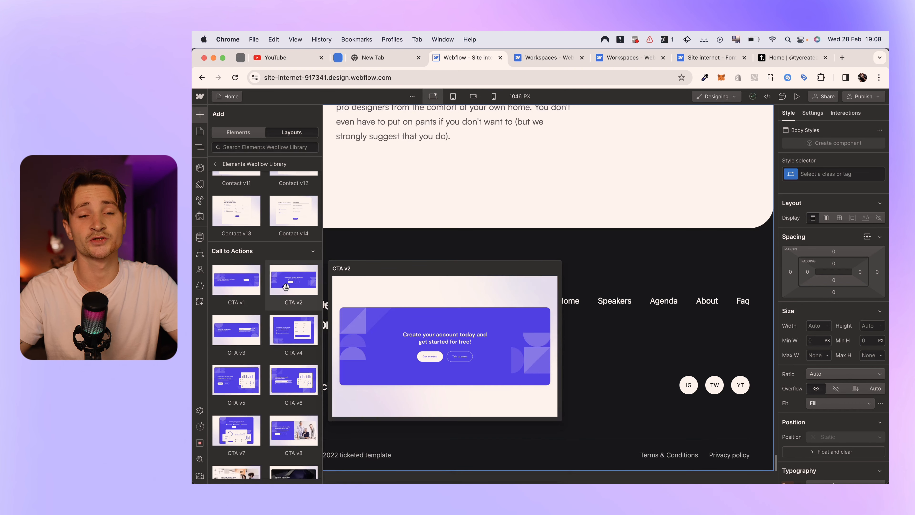
pyautogui.click(287, 284)
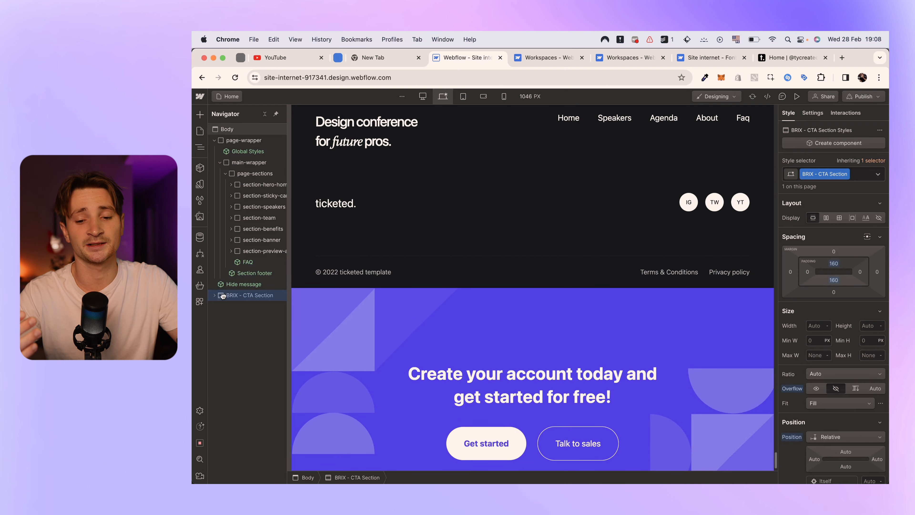
# - Move the BRIX - CTA Section directly above the Section footer inside main-wrapper and delete its two floating decorative images
pyautogui.moveTo(222, 296); pyautogui.dragTo(228, 272)
pyautogui.scroll(5, 416, 308)
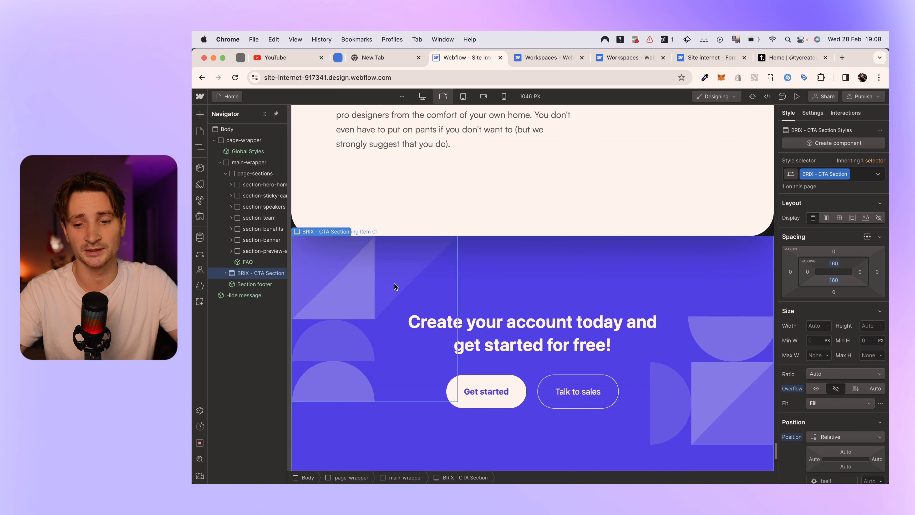
pyautogui.click(329, 292)
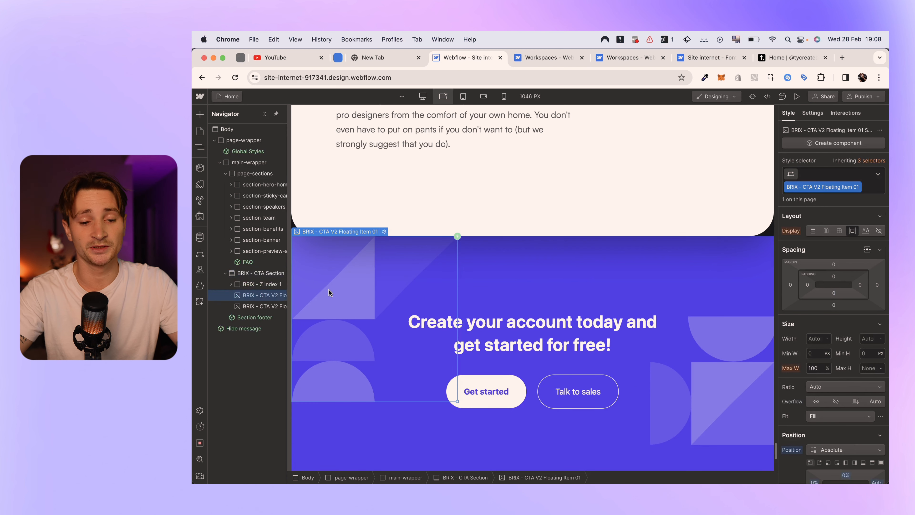
pyautogui.press('Delete')
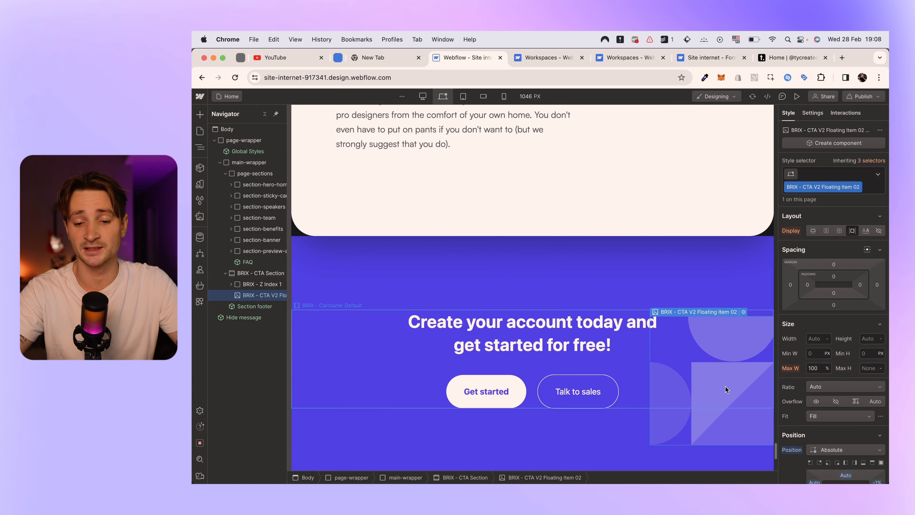
pyautogui.press('Delete')
# - Reset the background color of the BRIX - CTA Section to its initial value
pyautogui.click(390, 280)
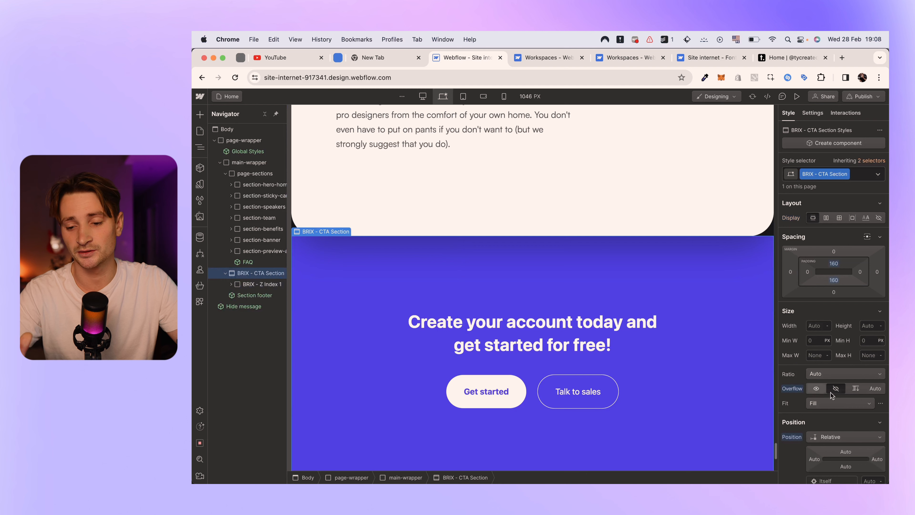
pyautogui.scroll(-5, 845, 407)
pyautogui.scroll(-6, 844, 406)
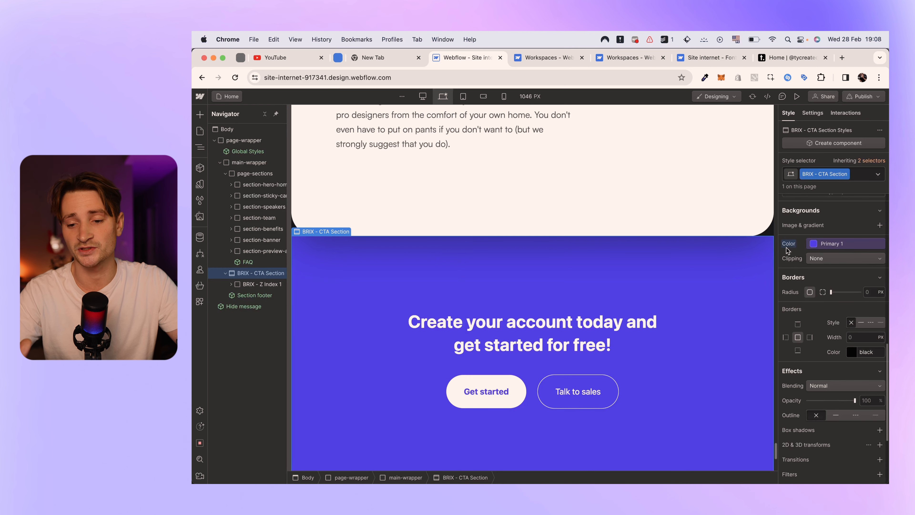
pyautogui.click(789, 244)
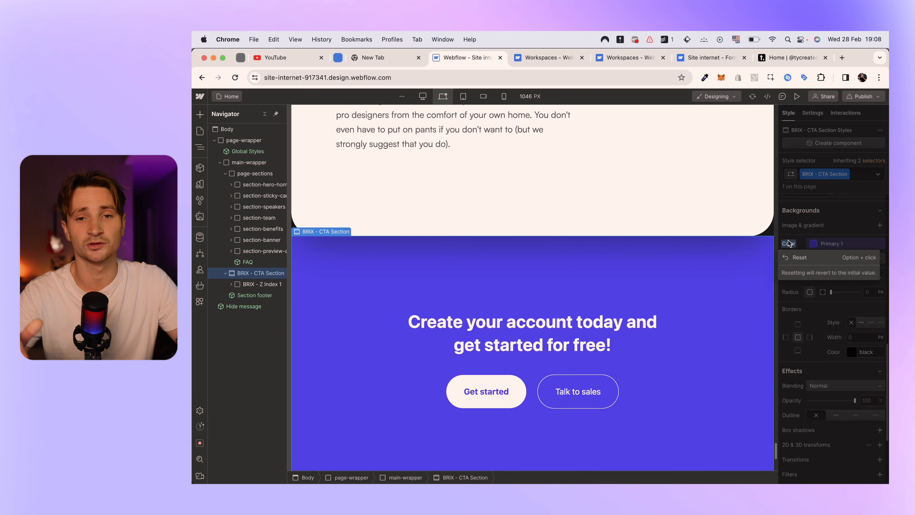
pyautogui.click(796, 257)
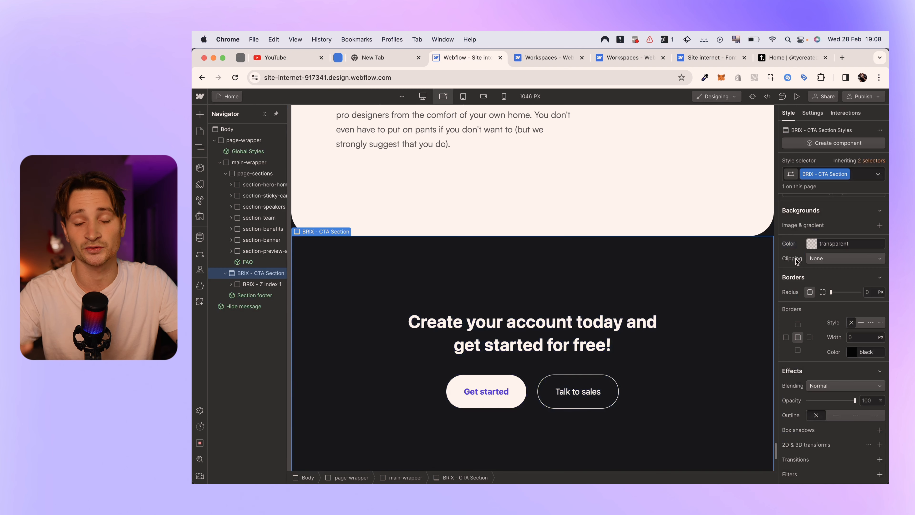
# - Add a linear gradient background at 126 degrees to the BRIX - CTA Section, with dark blue as its start color
pyautogui.click(880, 225)
pyautogui.click(834, 255)
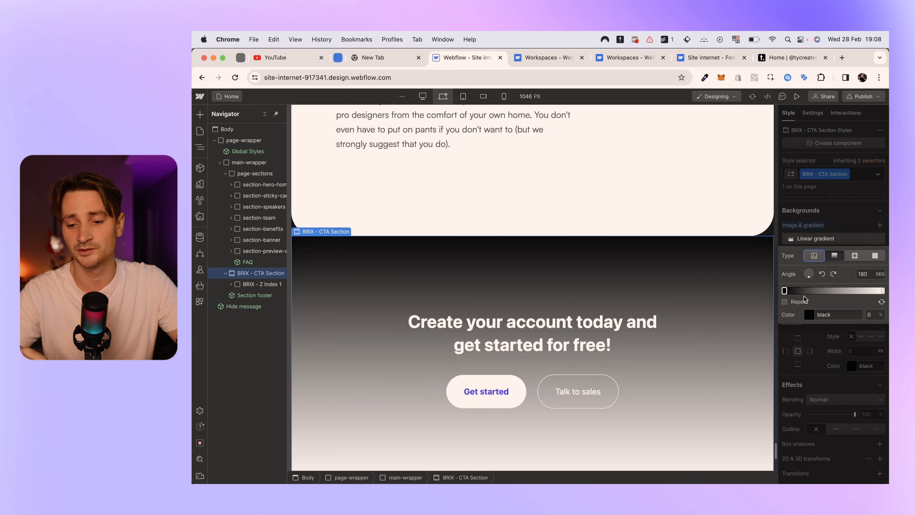
pyautogui.click(813, 276)
pyautogui.click(810, 318)
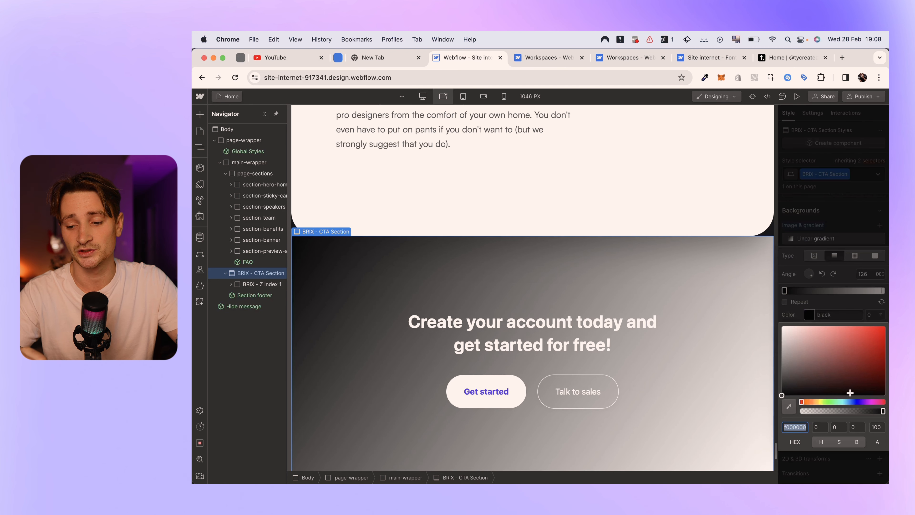
pyautogui.click(856, 402)
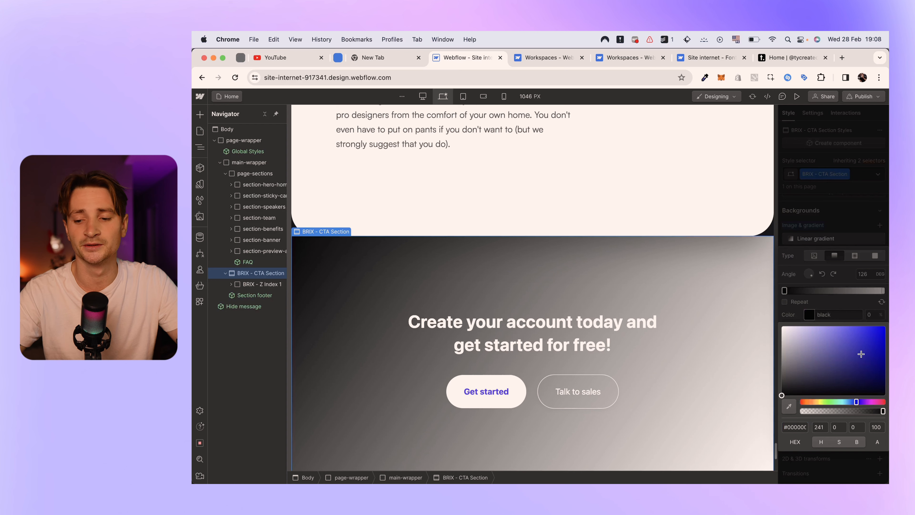
pyautogui.click(885, 357)
# - Set the gradient's end color to violet #3700ec and adjust the positions of its two color stops
pyautogui.click(883, 292)
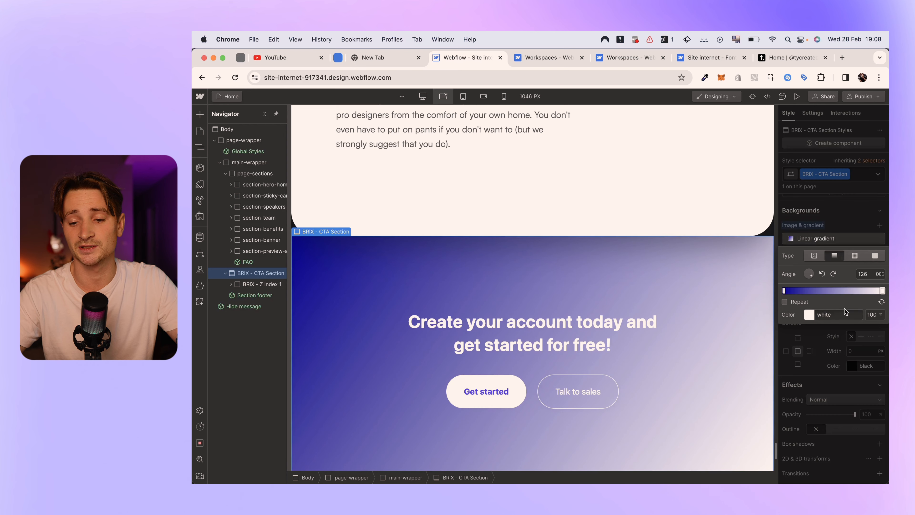
pyautogui.click(809, 315)
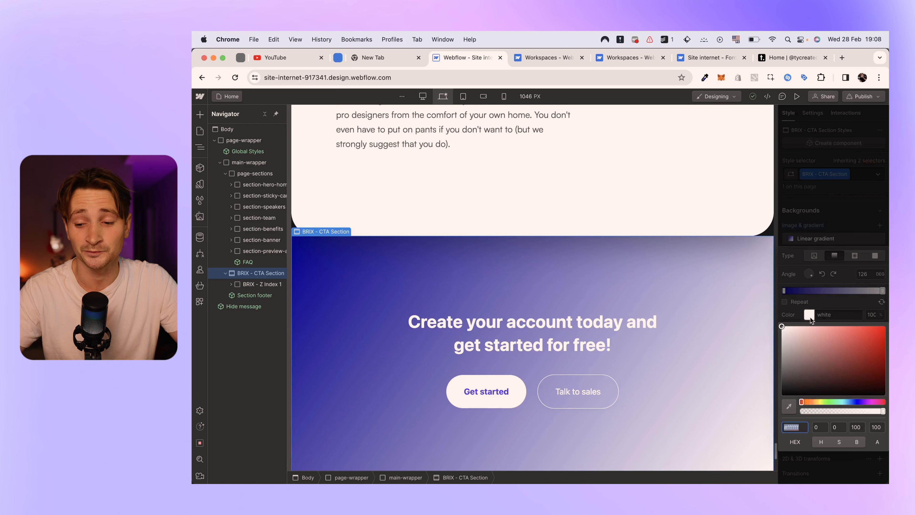
pyautogui.write('#2e00c3')
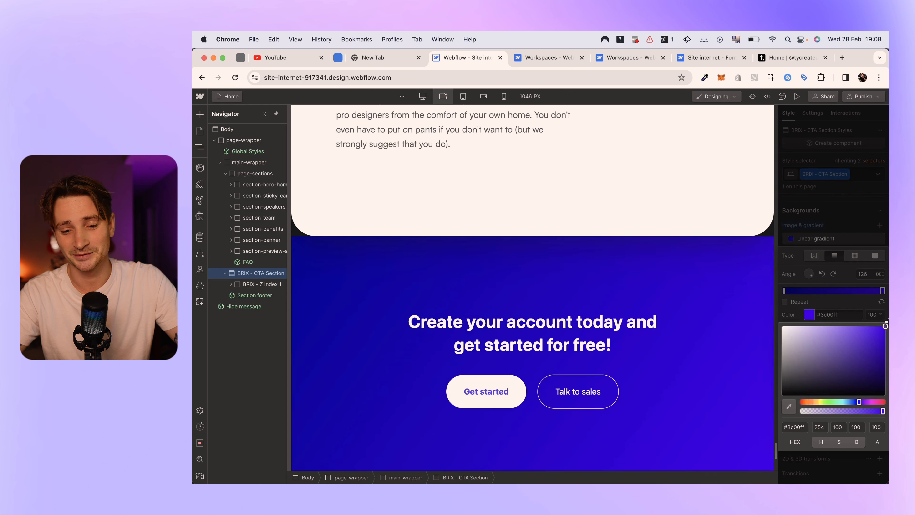
pyautogui.moveTo(887, 328); pyautogui.dragTo(886, 331)
pyautogui.click(849, 302)
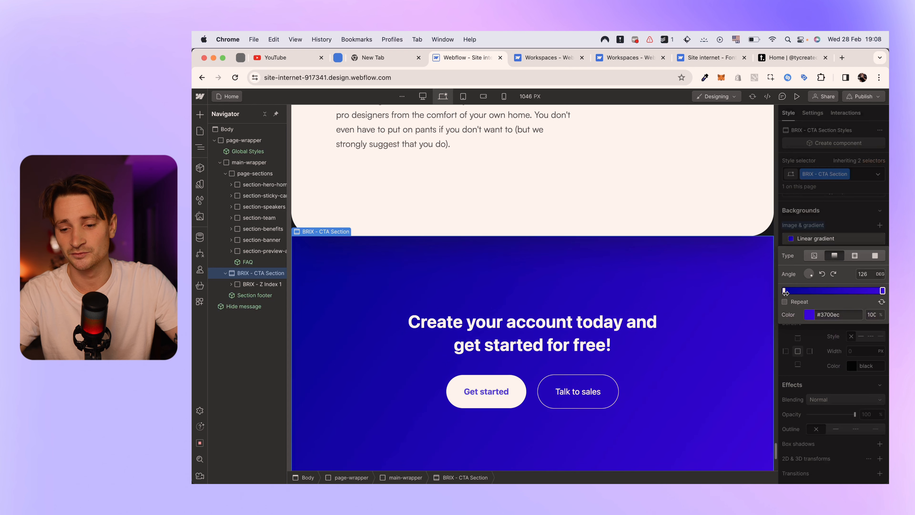
pyautogui.moveTo(784, 291)
pyautogui.mouseDown()
pyautogui.moveTo(820, 290)
pyautogui.moveTo(785, 291)
pyautogui.mouseUp()
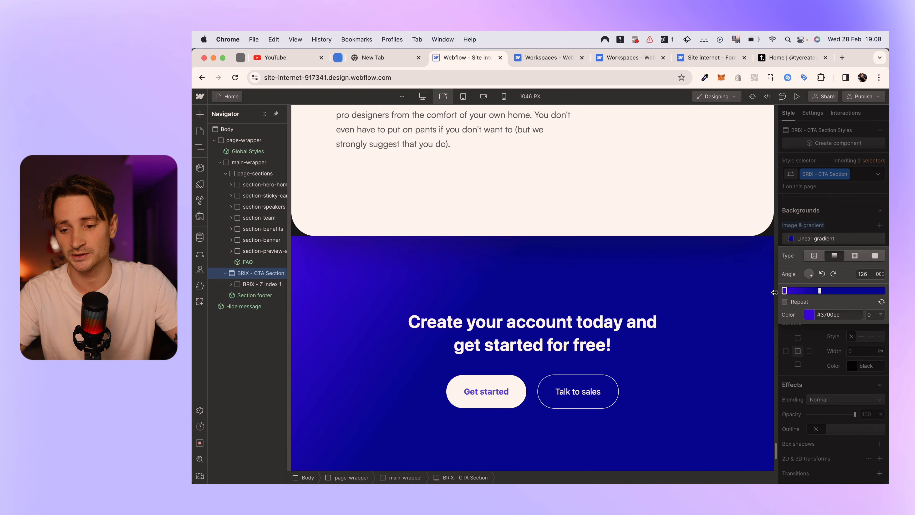
pyautogui.click(882, 302)
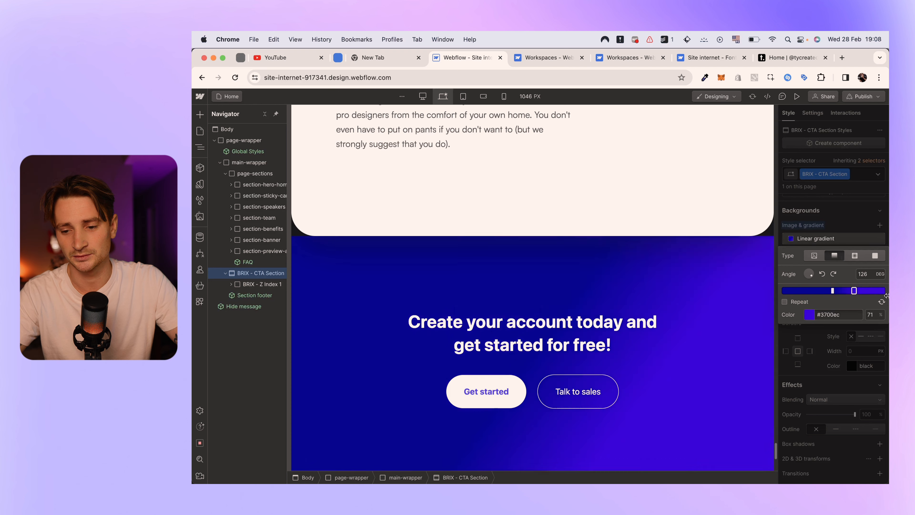
pyautogui.moveTo(784, 292); pyautogui.dragTo(736, 292)
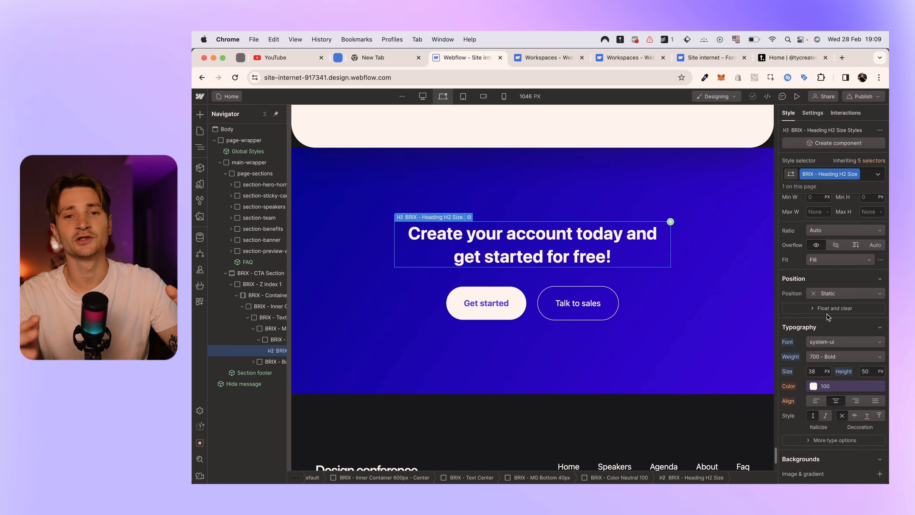
# - Reset the font override on the CTA heading "Create your account today and get started for free!"
pyautogui.click(787, 342)
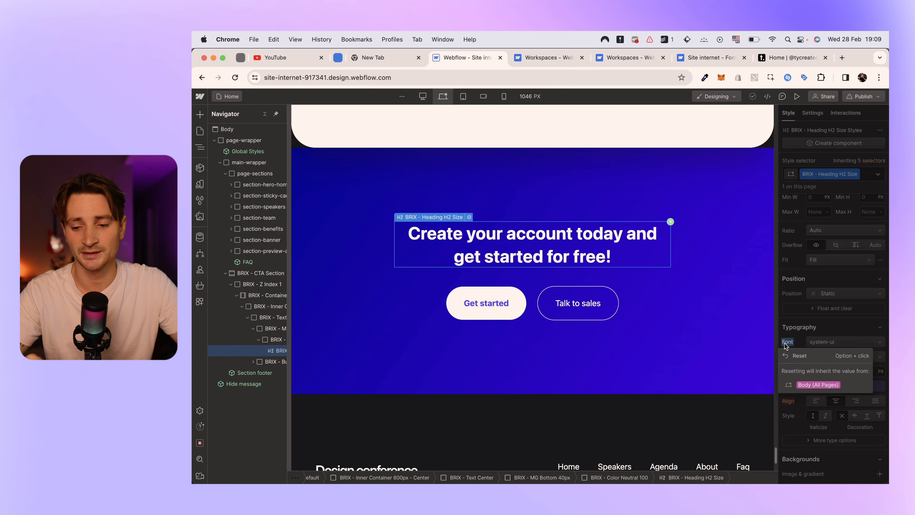
pyautogui.click(817, 380)
# - Replace the CTA heading's BRIX - Heading H2 Size class with heading-large, the class used on "An agenda filled with knowledge"
pyautogui.scroll(15, 454, 306)
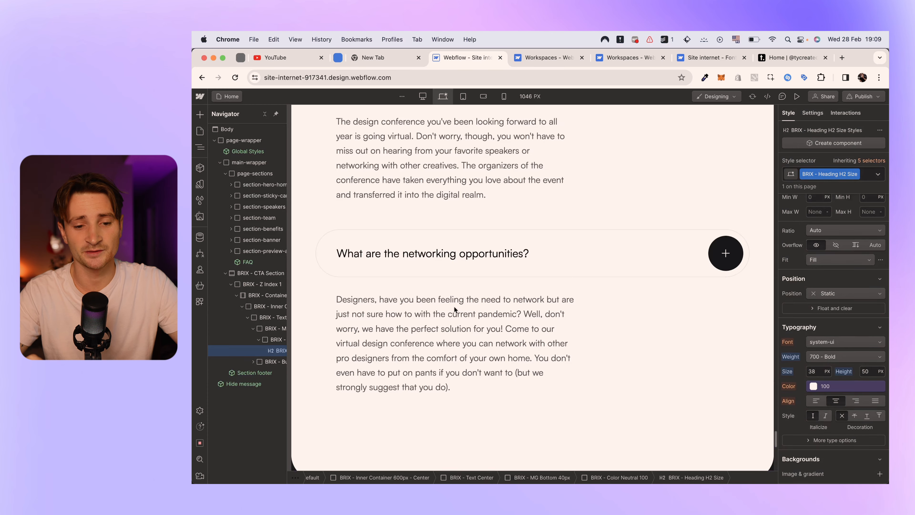
pyautogui.scroll(15, 432, 258)
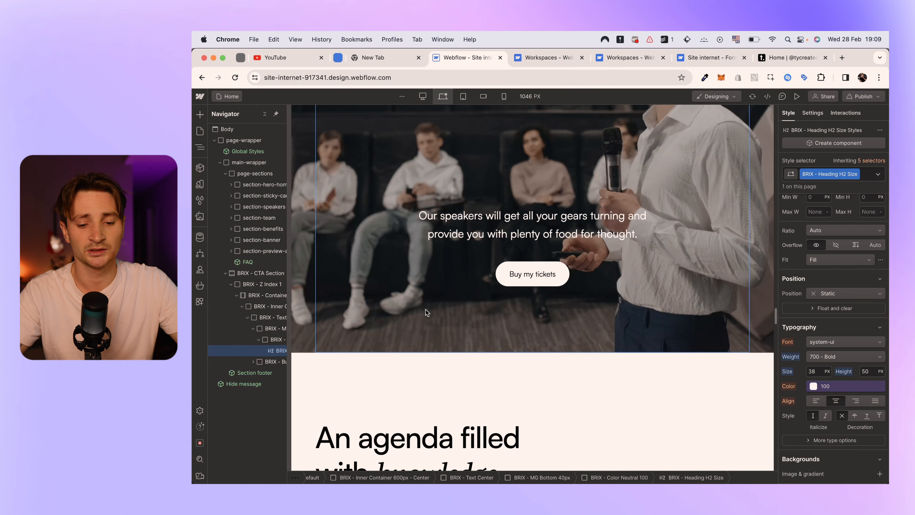
pyautogui.scroll(-5, 431, 259)
pyautogui.click(403, 283)
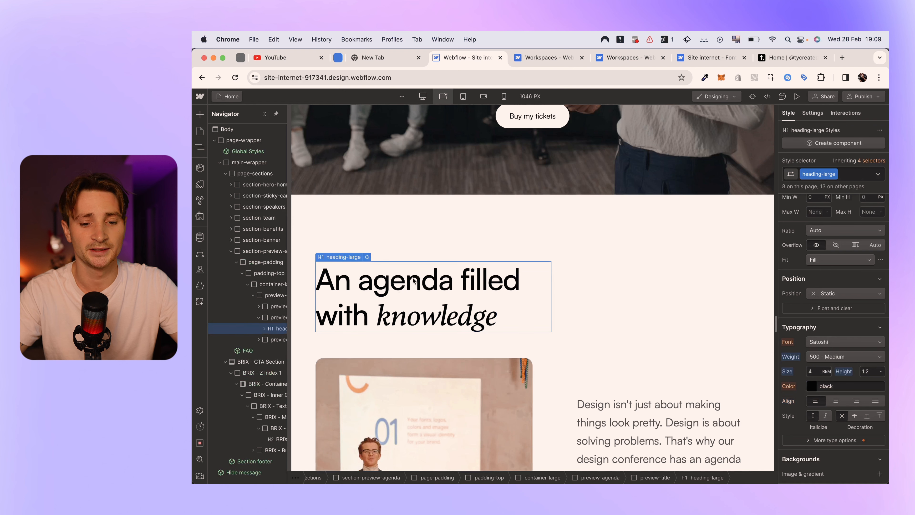
pyautogui.scroll(-20, 658, 311)
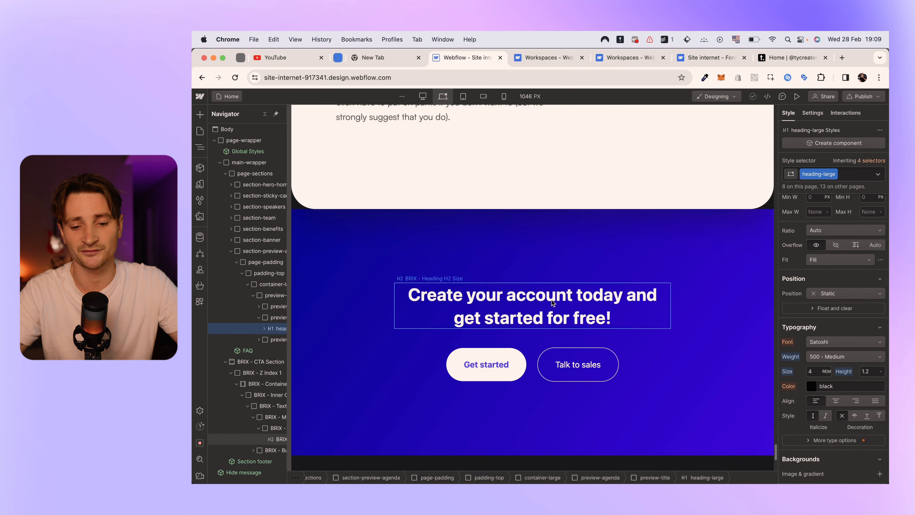
pyautogui.click(554, 303)
pyautogui.click(869, 177)
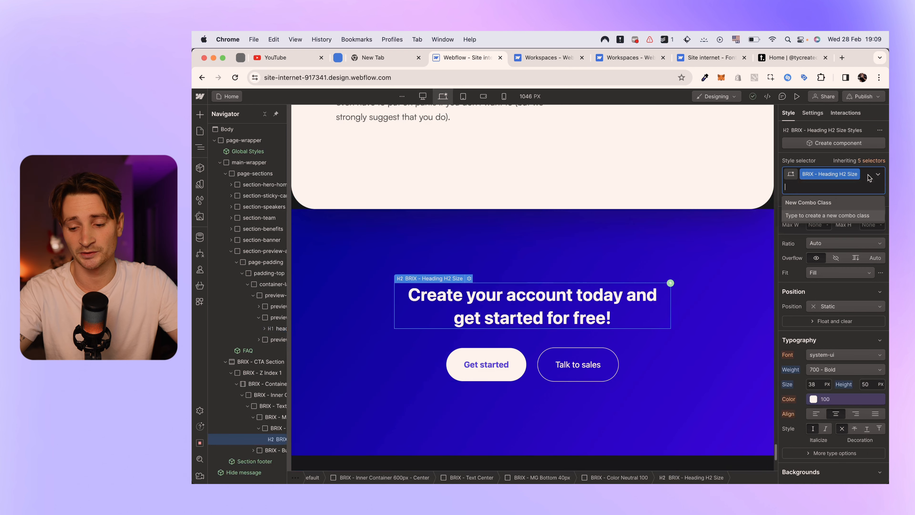
pyautogui.press('BackSpace')
pyautogui.write('heading-l')
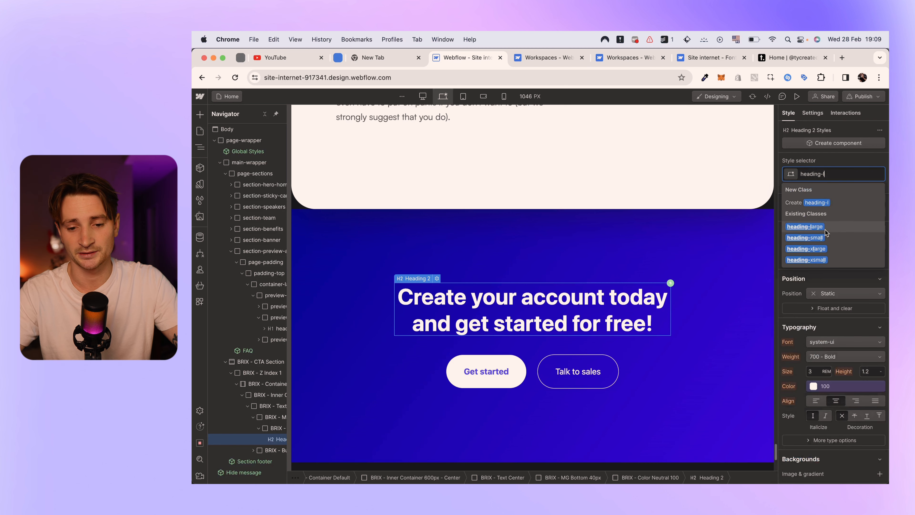
pyautogui.click(807, 227)
# - Set the font of the whole BRIX - CTA Section to Satoshi so its heading and buttons inherit it
pyautogui.scroll(-2, 576, 382)
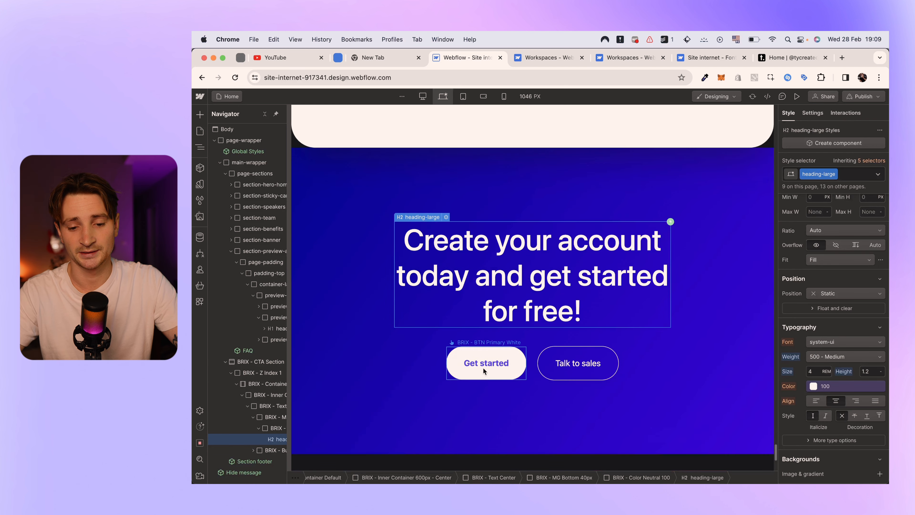
pyautogui.click(482, 366)
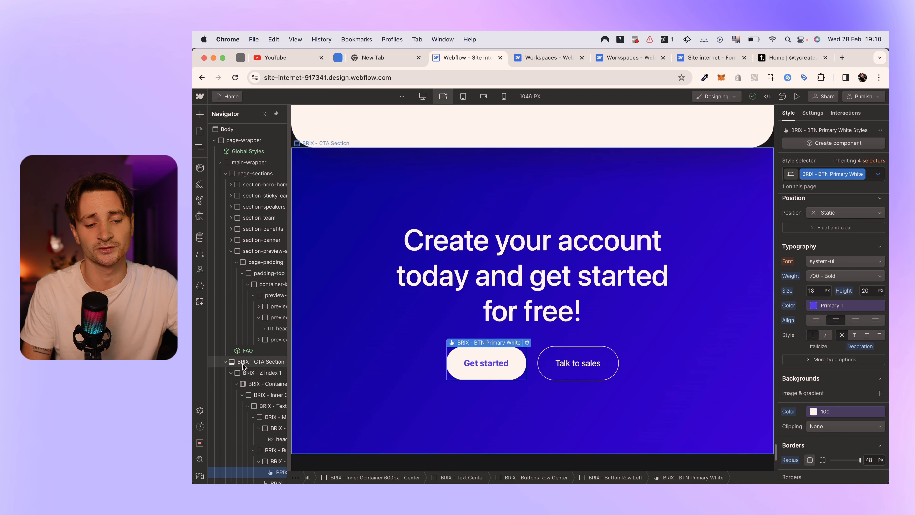
pyautogui.click(252, 362)
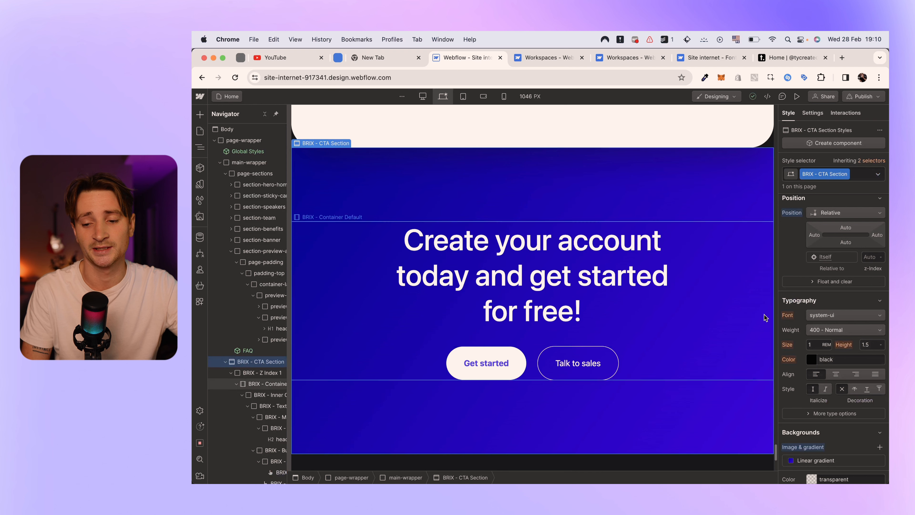
pyautogui.click(832, 315)
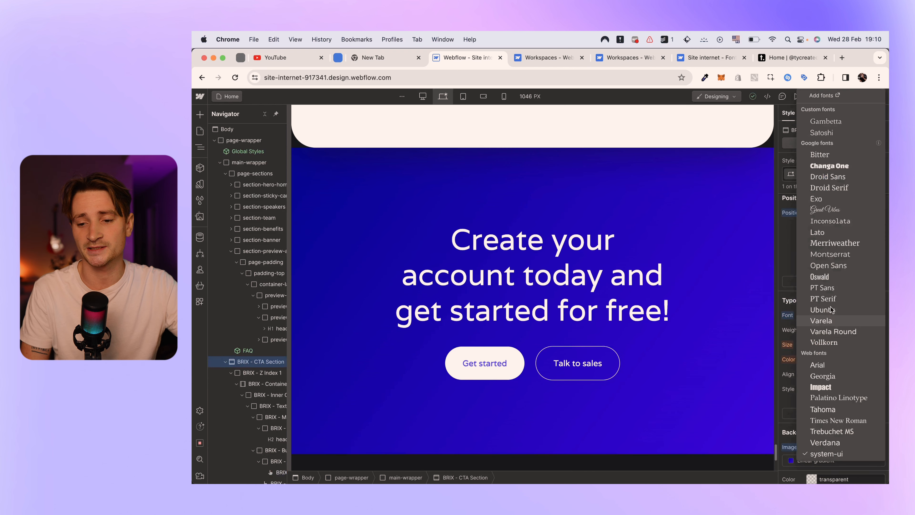
pyautogui.click(818, 135)
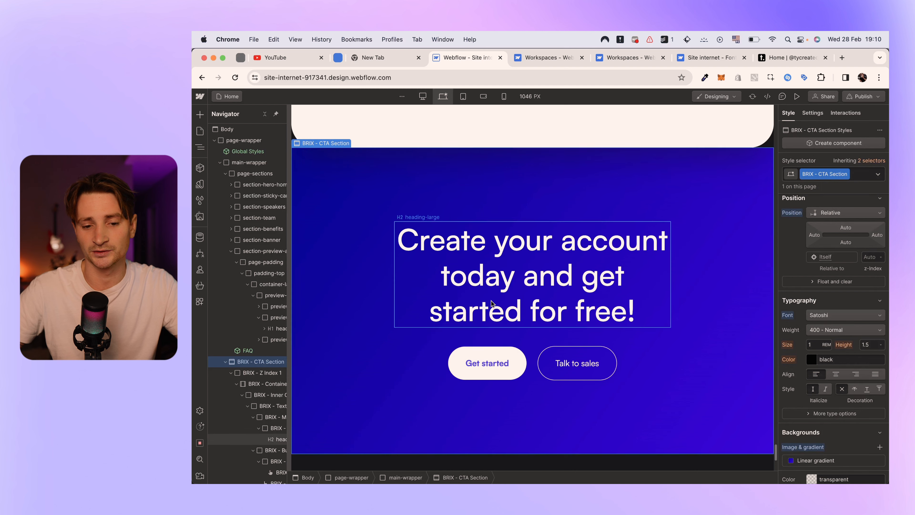
pyautogui.click(594, 314)
pyautogui.click(731, 328)
pyautogui.scroll(-3, 689, 374)
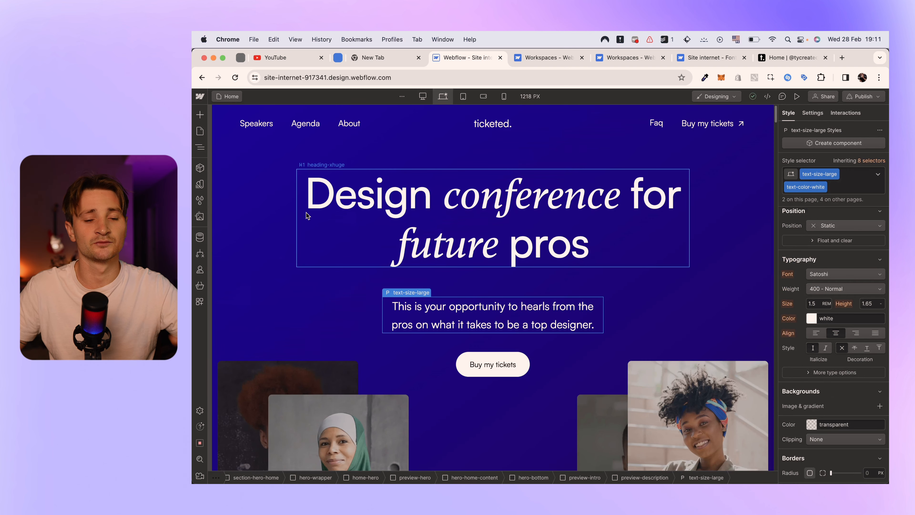
# - Open the Elements Webflow Library layouts and browse through the header and hero sections
pyautogui.click(201, 114)
pyautogui.scroll(-10, 271, 357)
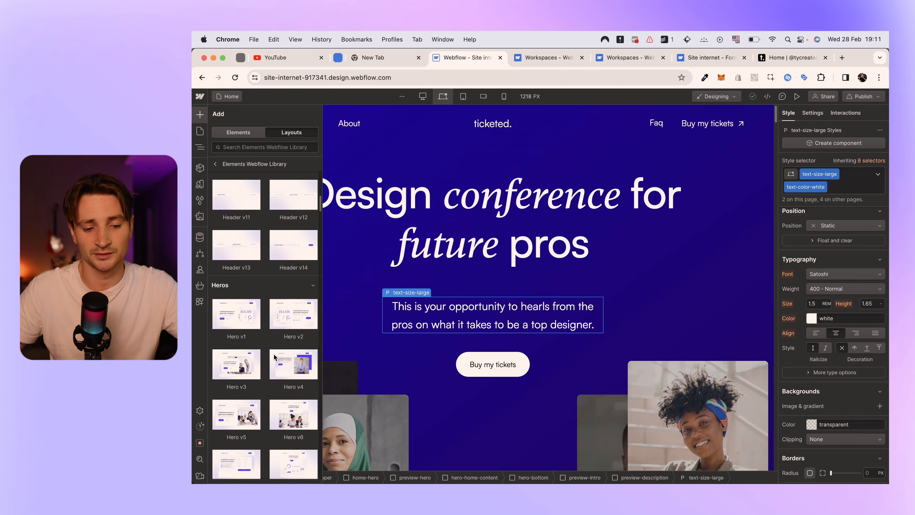